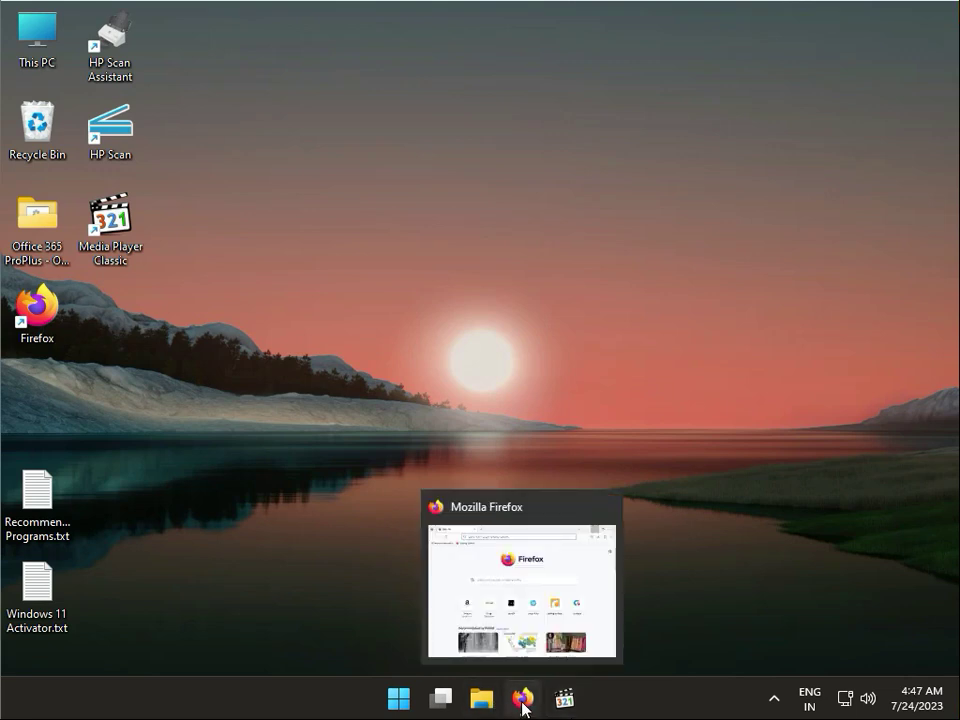
Search Google for 'hp smart tank 581 driver' from the Firefox address bar.
click(522, 700)
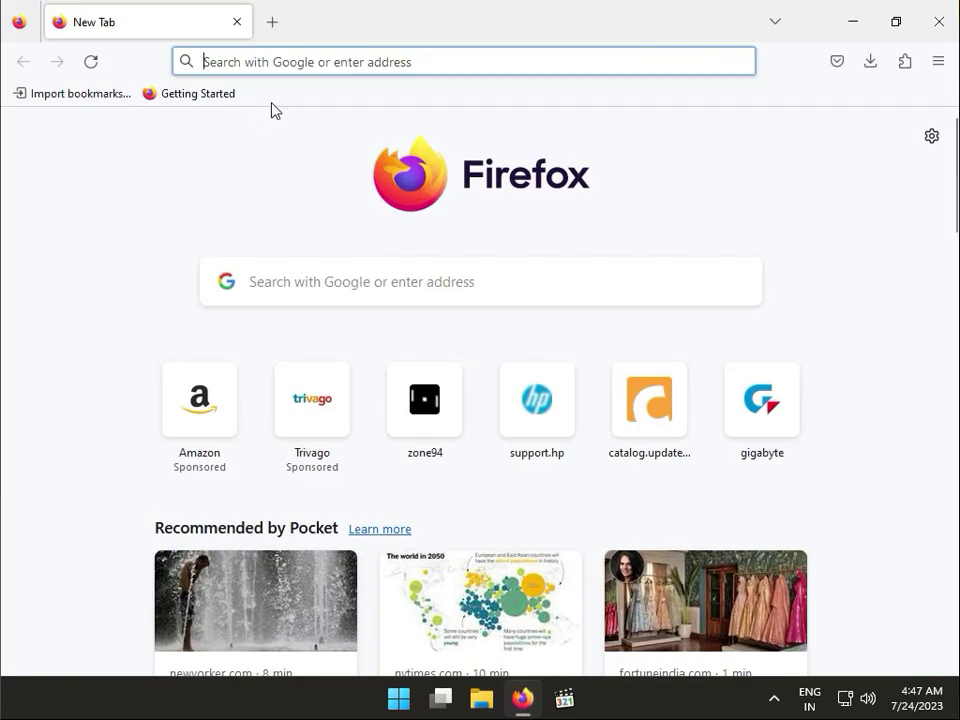
text(google.com)
key(Return)
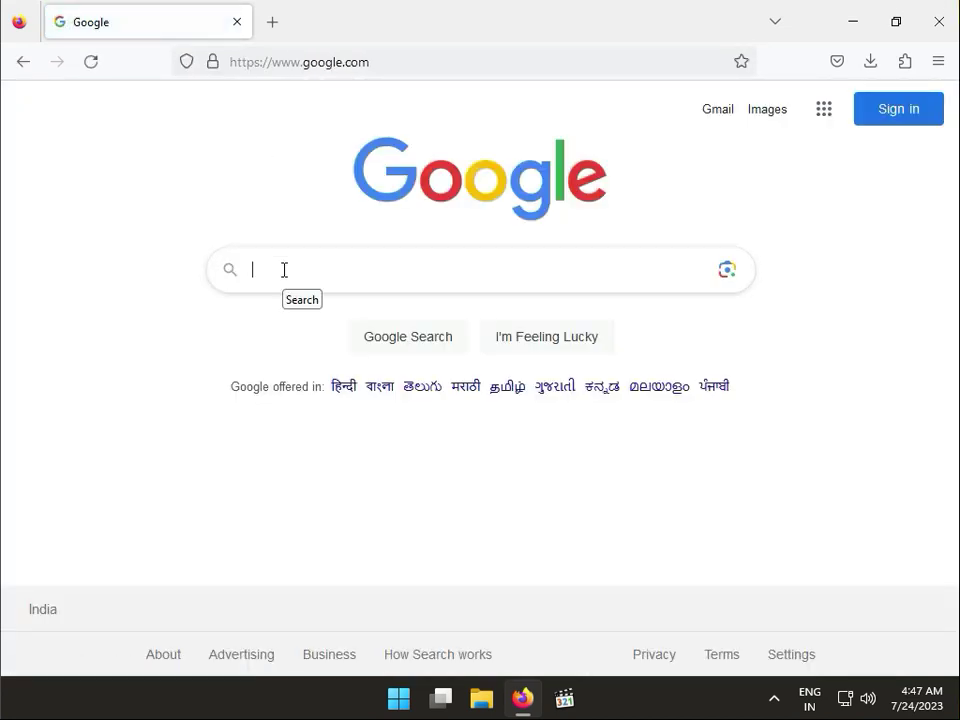
text(hp sma)
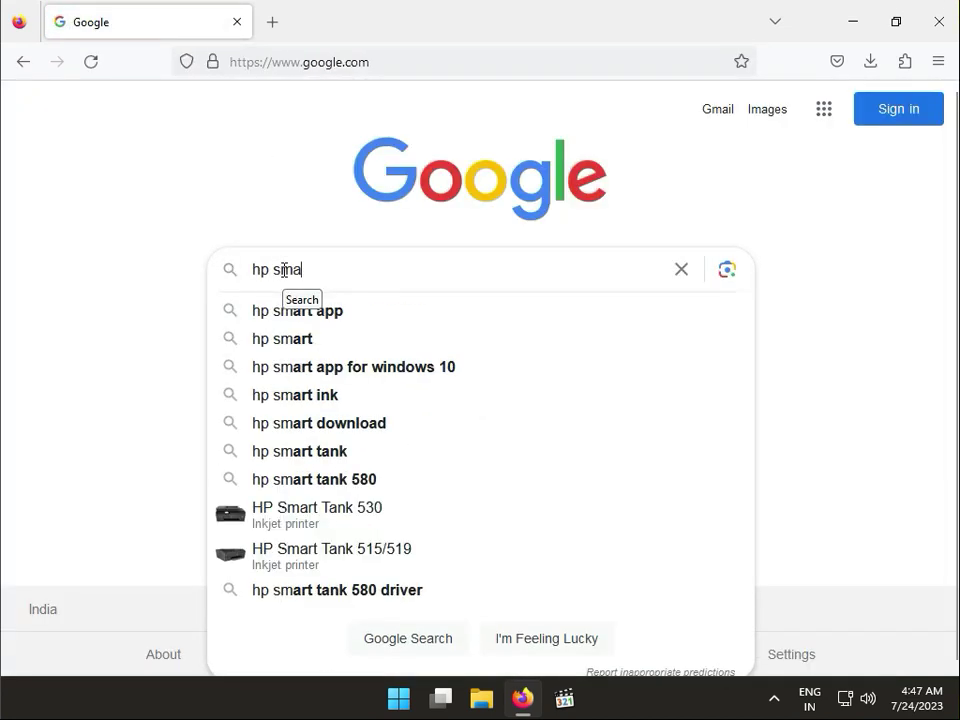
text(rt t)
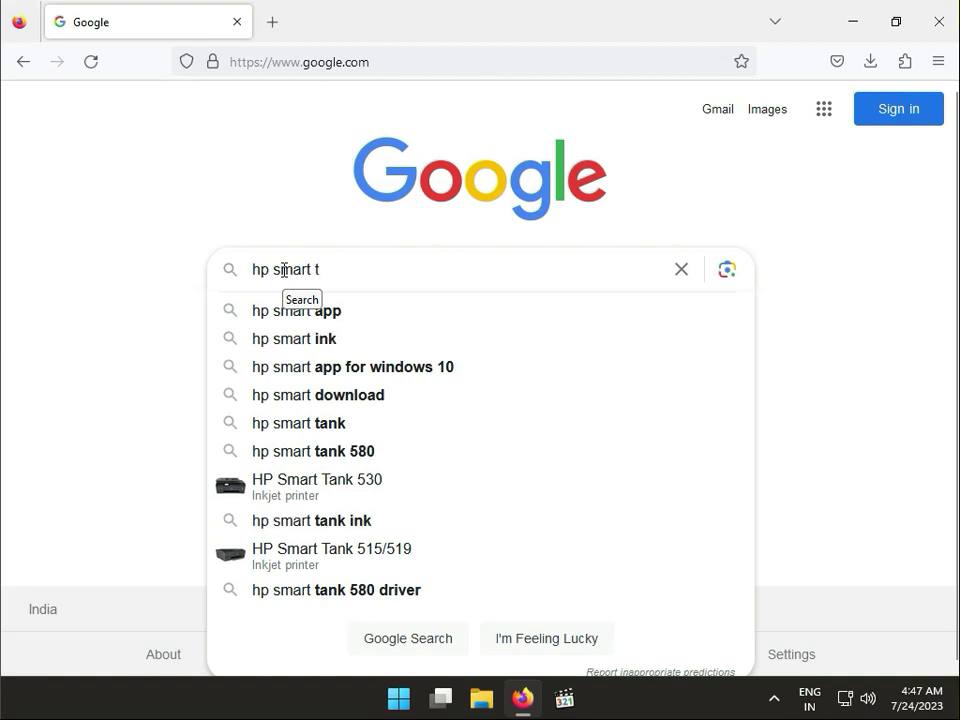
text(ank)
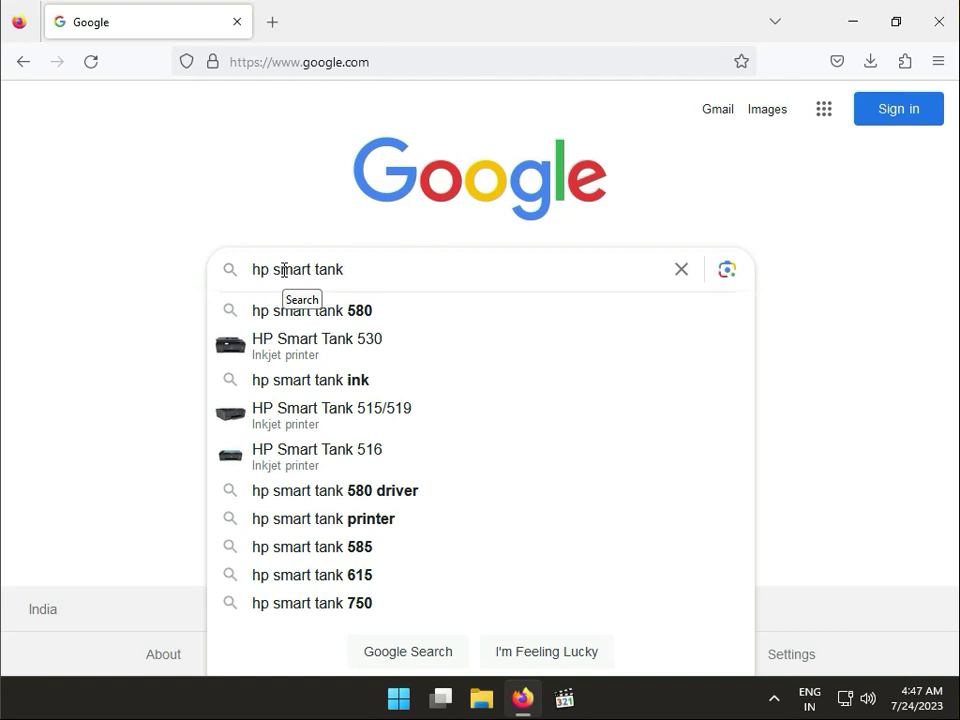
text( 581)
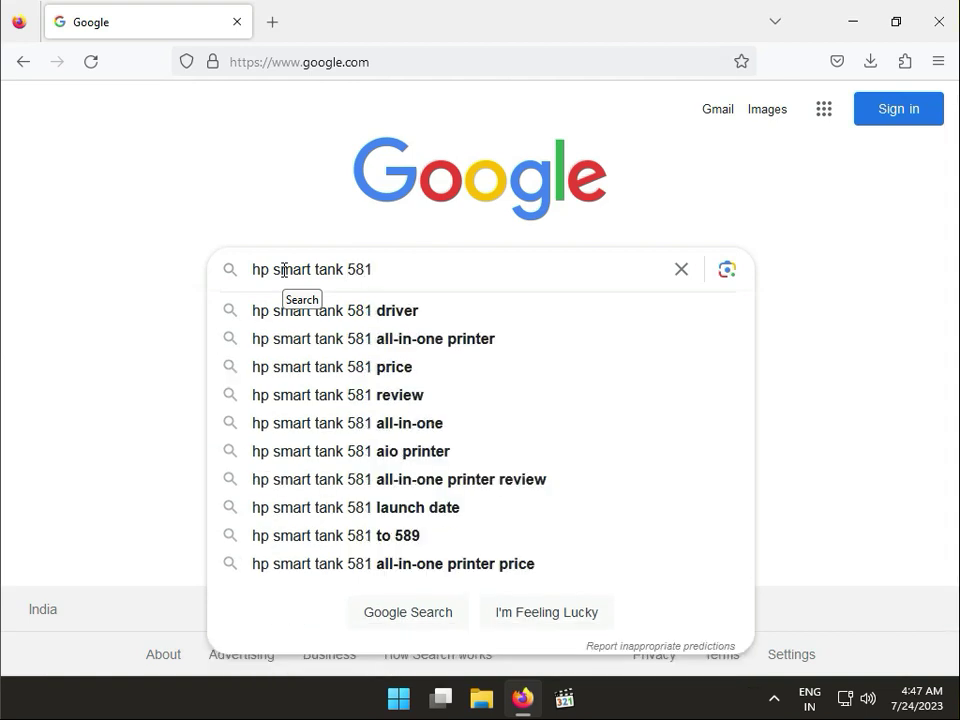
key(Down)
key(Return)
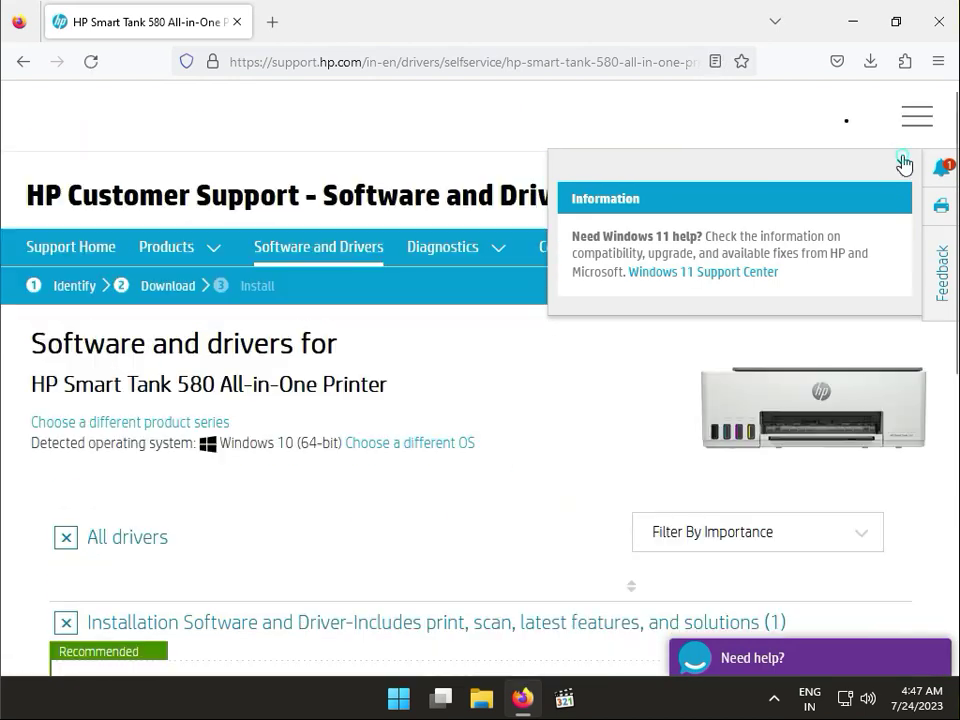
Dismiss the information popup and change the page's operating system to Windows 11.
click(898, 164)
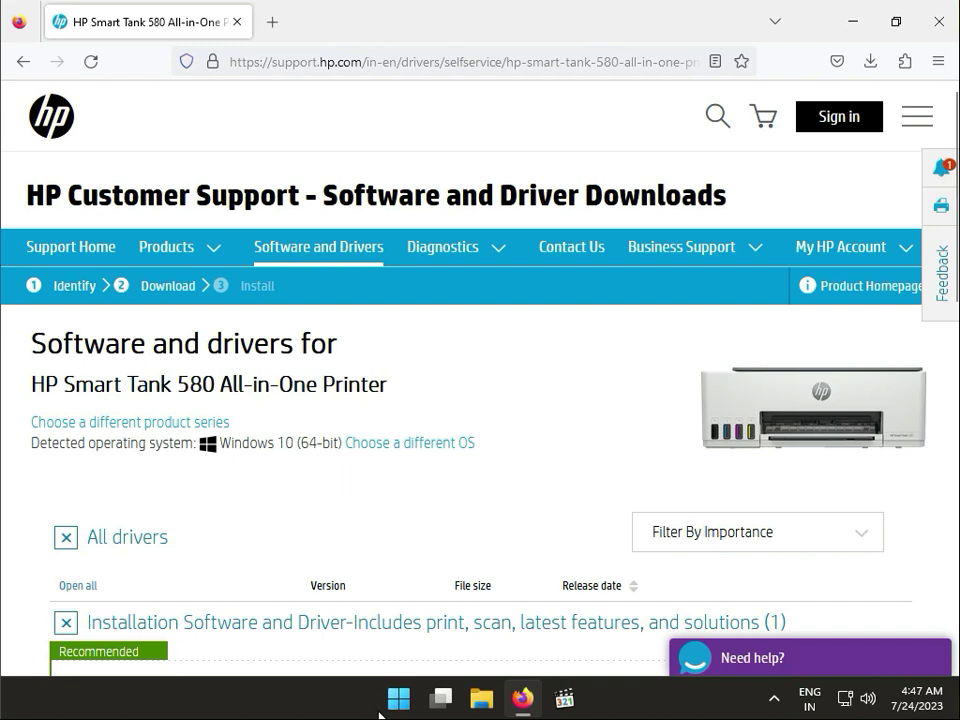
click(383, 443)
click(433, 378)
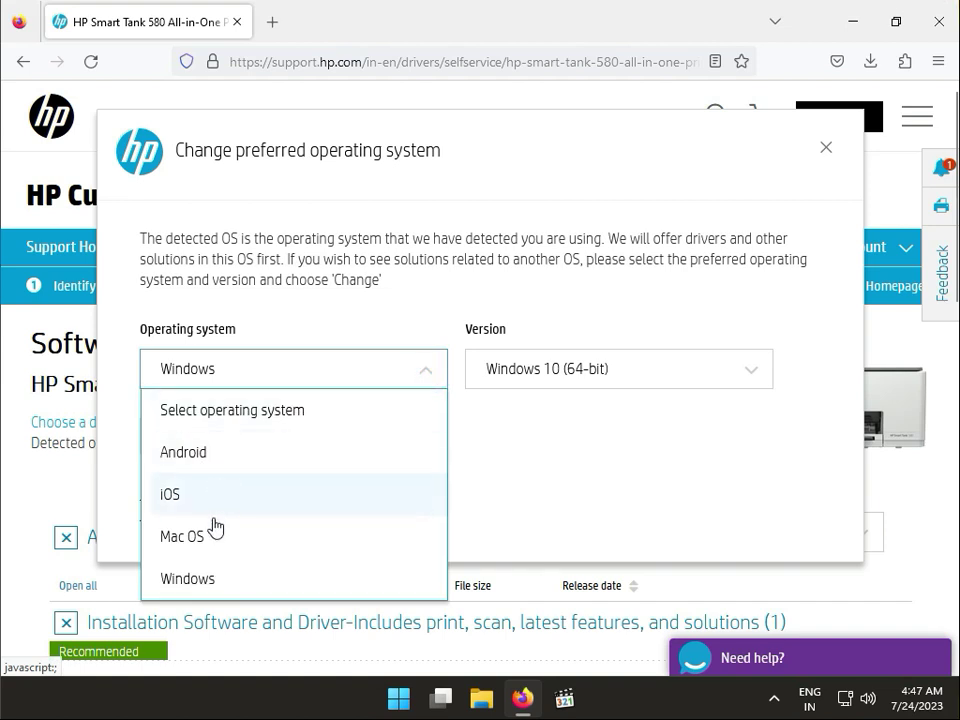
click(470, 408)
click(546, 372)
click(541, 452)
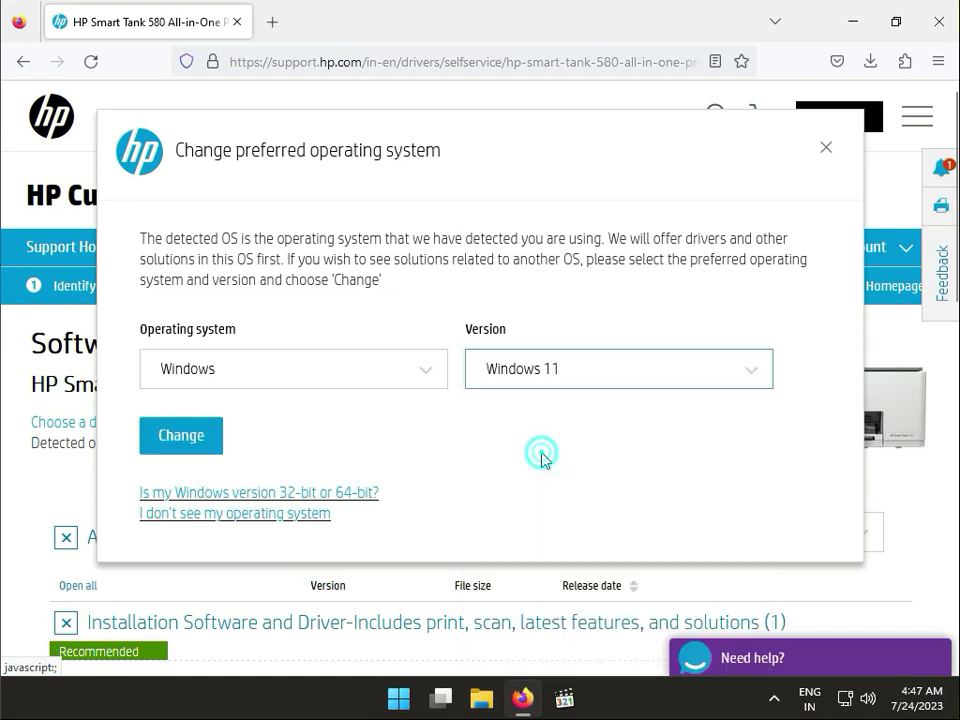
click(177, 447)
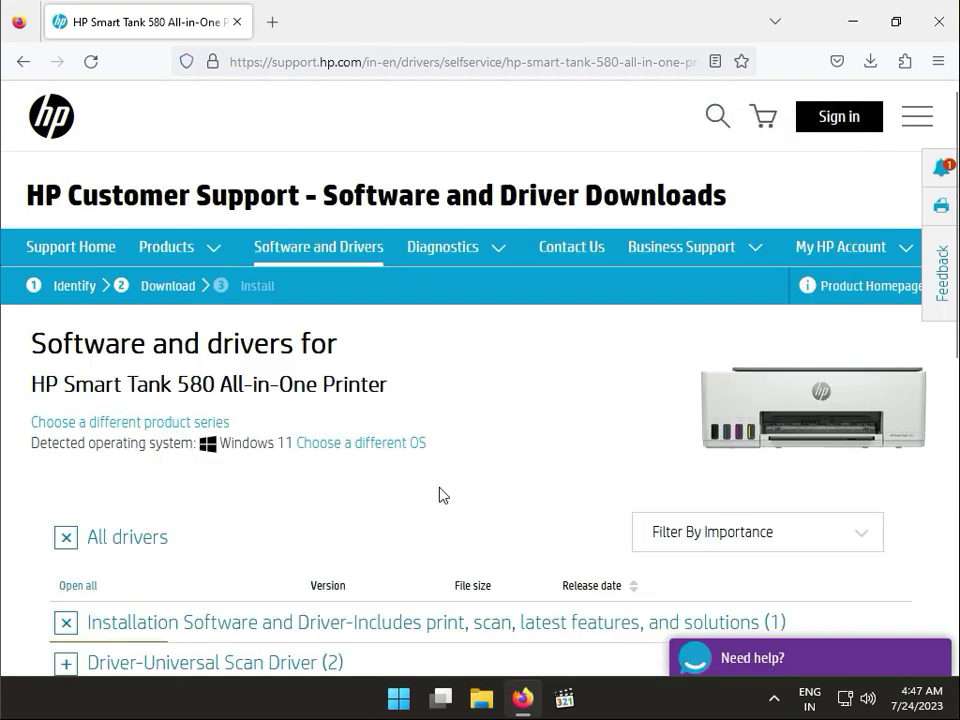
Expand Universal Scan Driver and Basic Drivers, then download HP Universal Scan - Basic Feature.
scroll(443, 495, down, 3)
scroll(115, 470, down, 3)
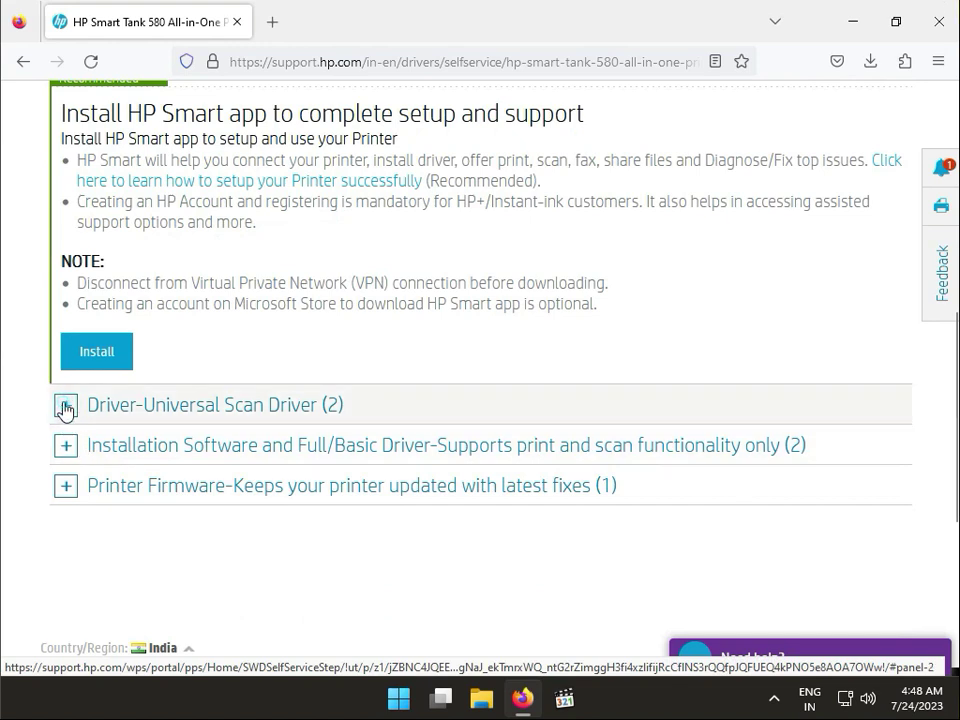
click(66, 406)
click(73, 490)
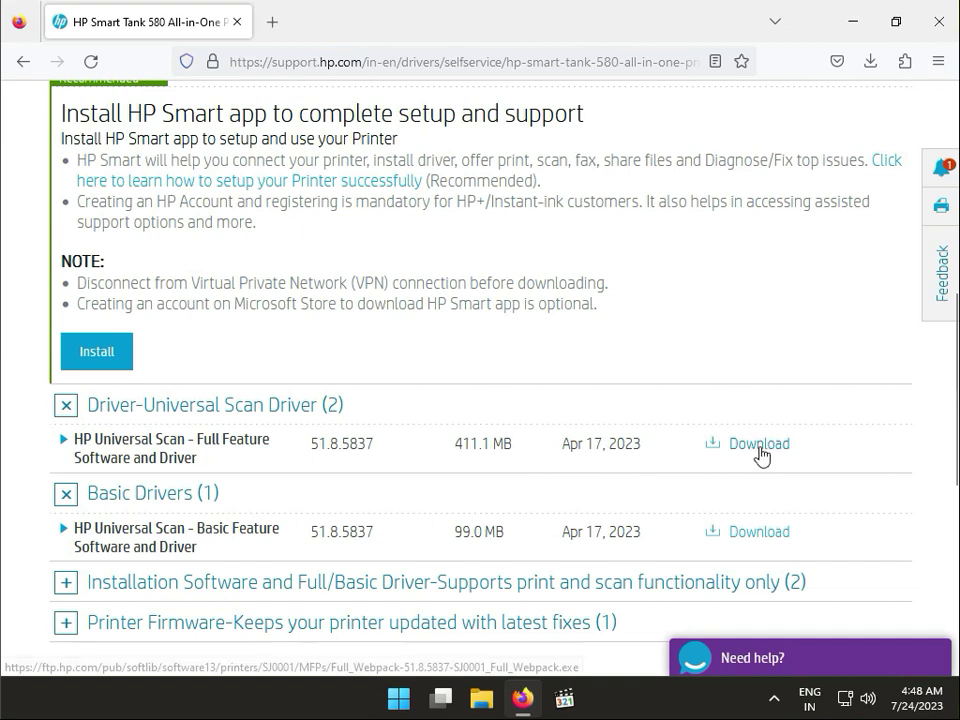
click(741, 541)
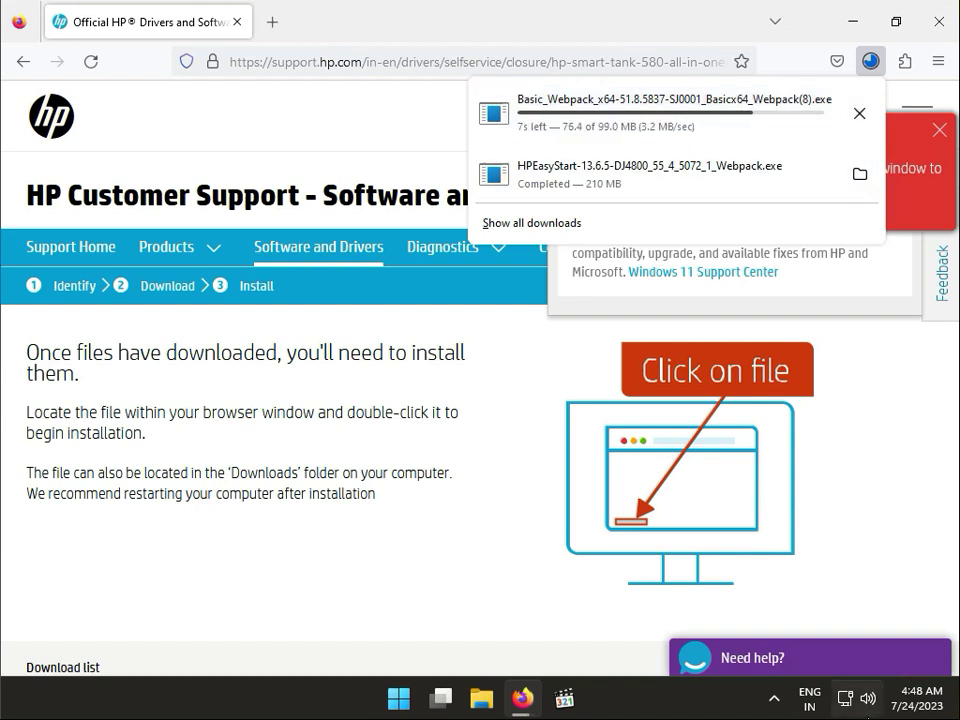
Run the downloaded Basic_Webpack package and minimise Firefox to show the desktop.
click(614, 113)
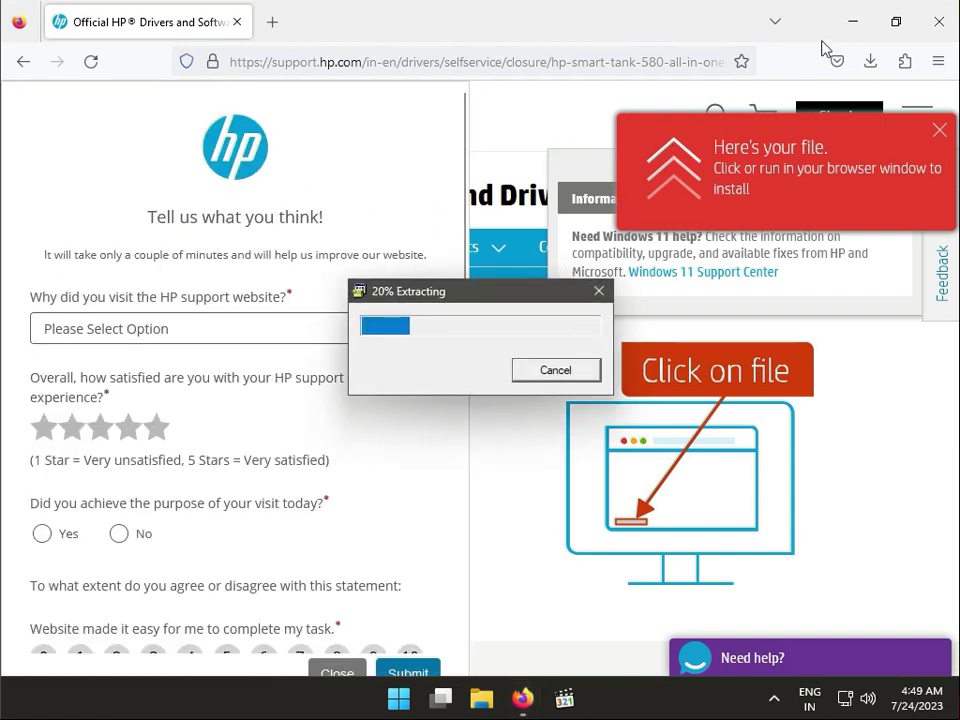
click(850, 25)
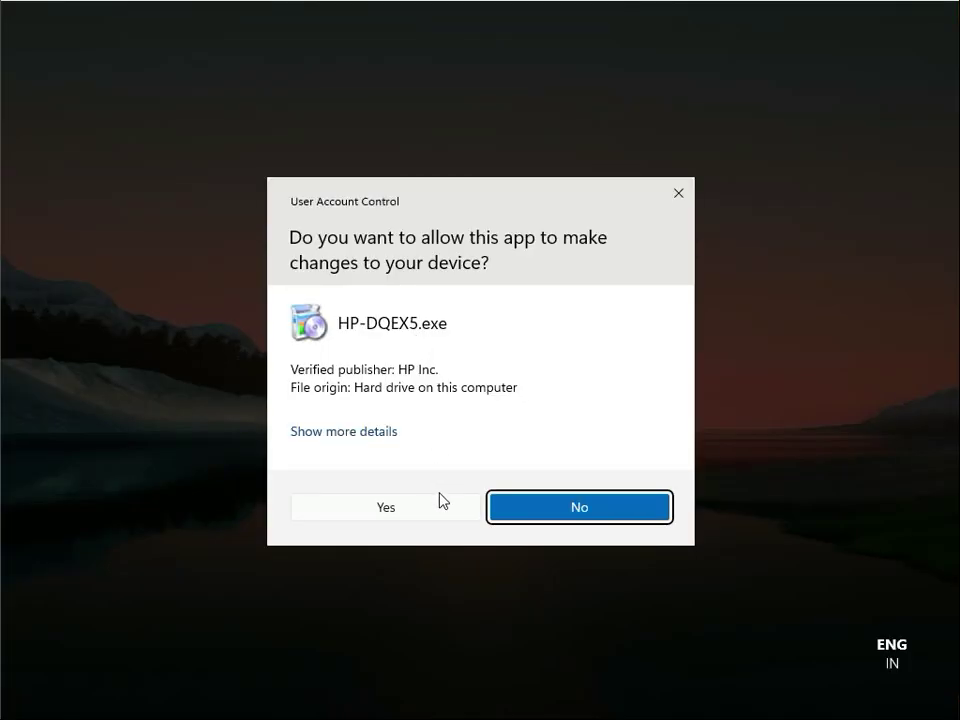
Approve the User Account Control prompt to allow the HP Scan installer.
click(440, 497)
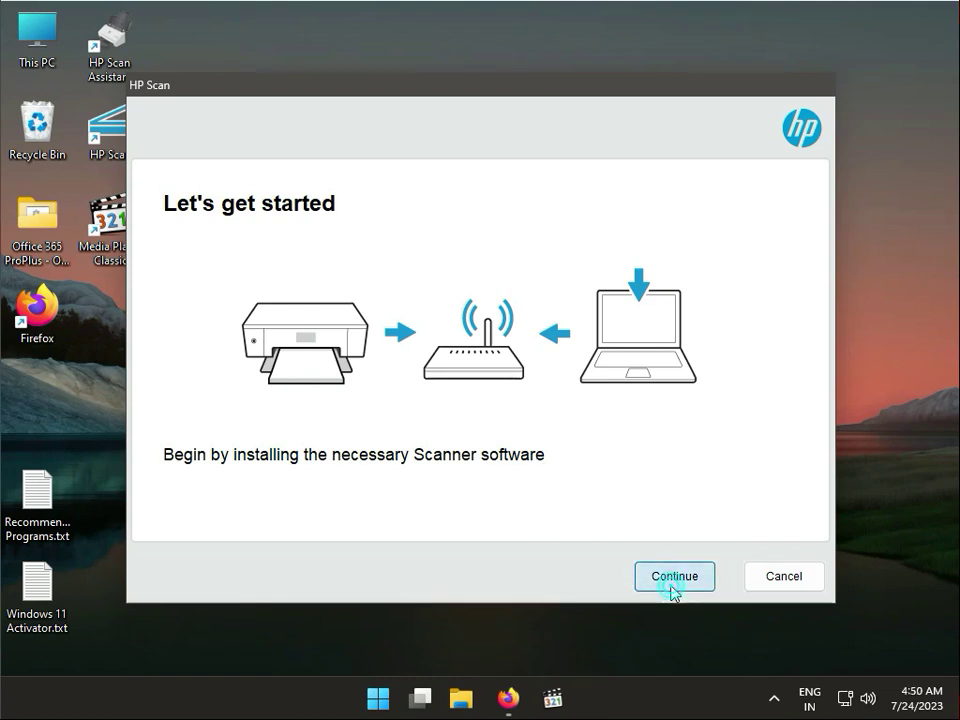
Begin installation, select USB under Connection Options, and advance to the cable step.
click(672, 583)
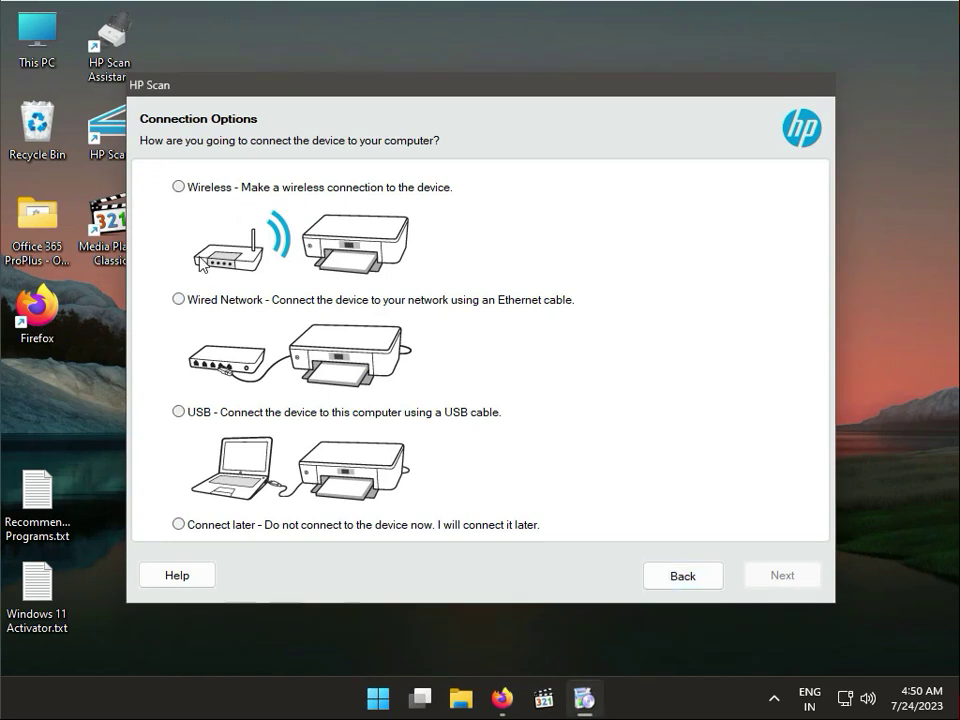
click(179, 187)
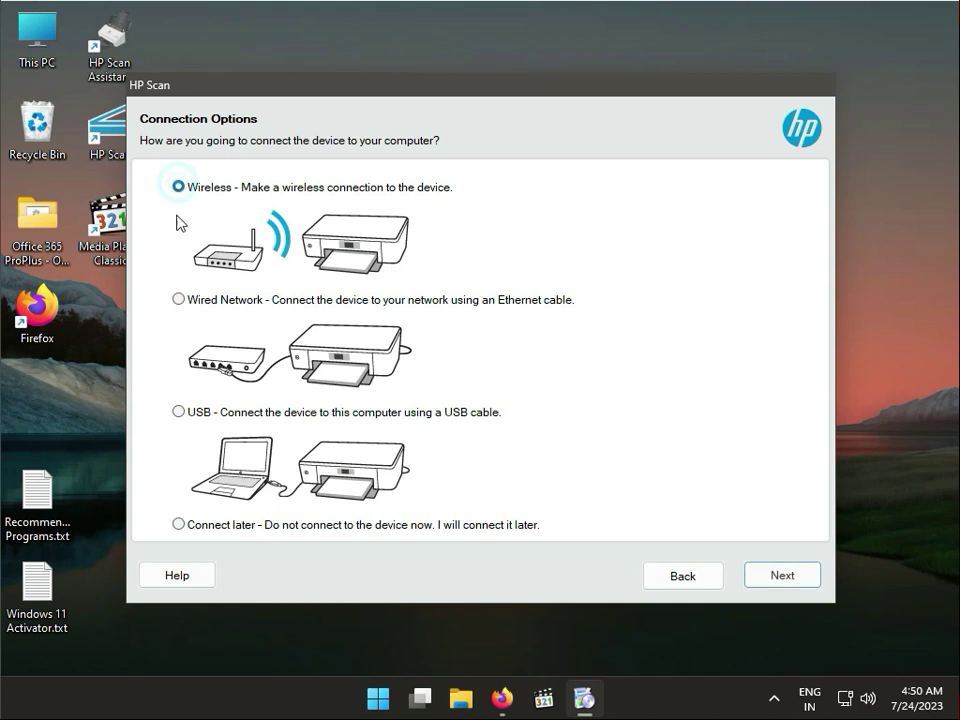
click(179, 300)
click(180, 420)
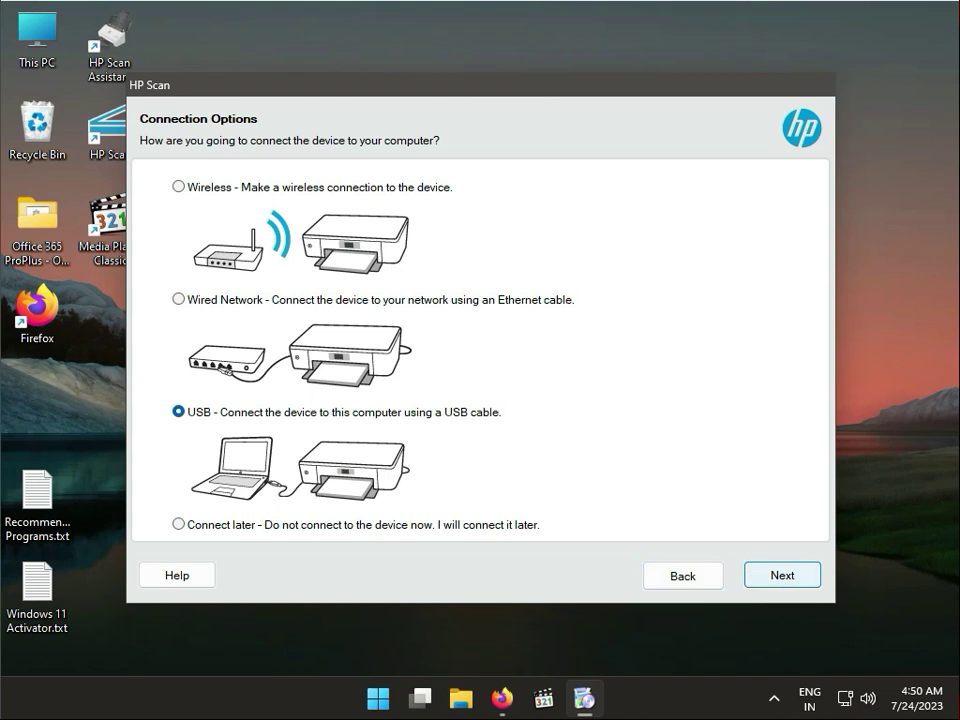
click(186, 301)
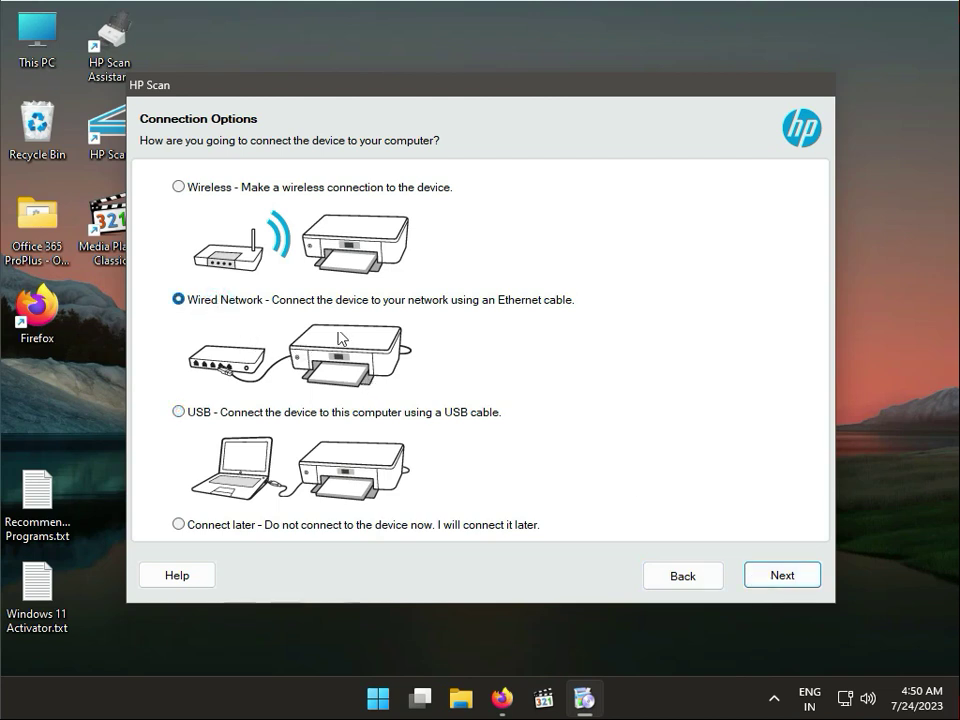
click(254, 197)
click(225, 413)
click(777, 588)
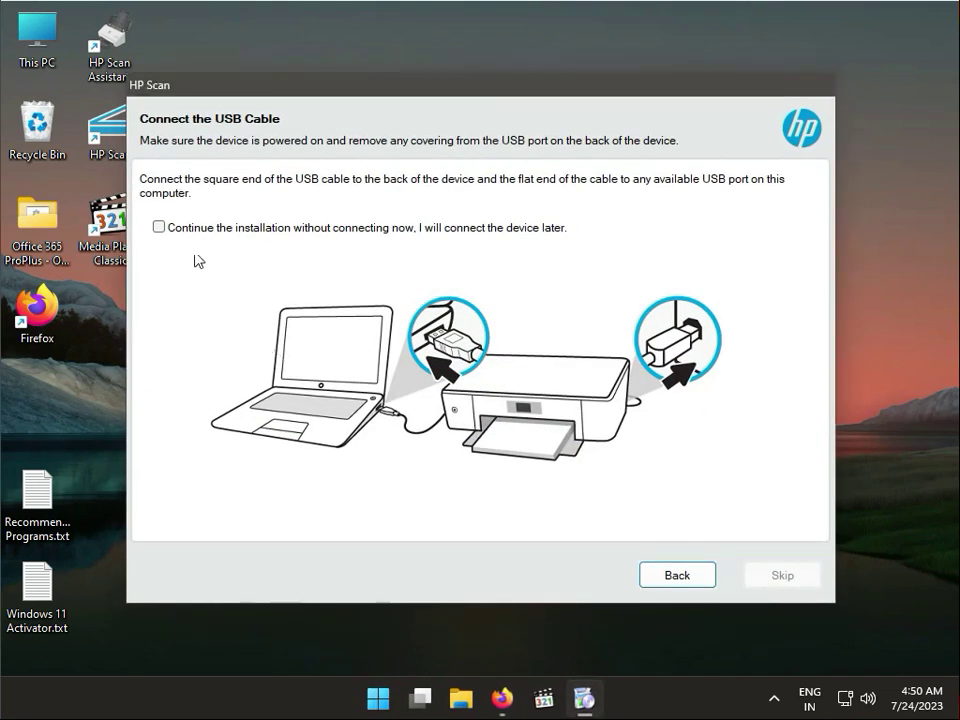
Tick 'Continue the installation without connecting now', skip the cable step, and finish setup.
click(193, 227)
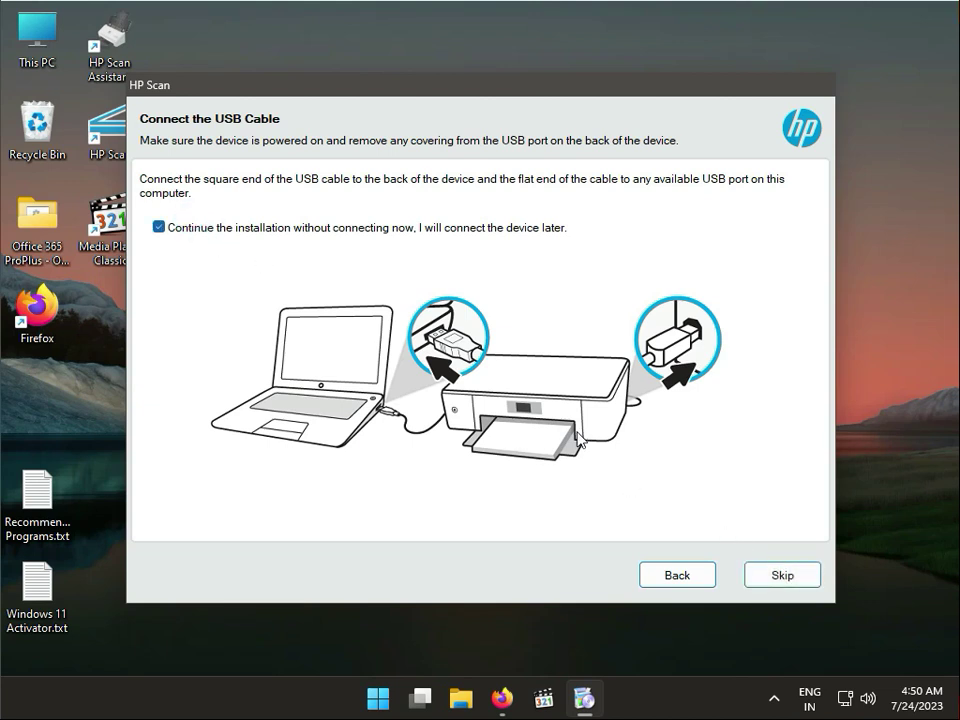
click(254, 234)
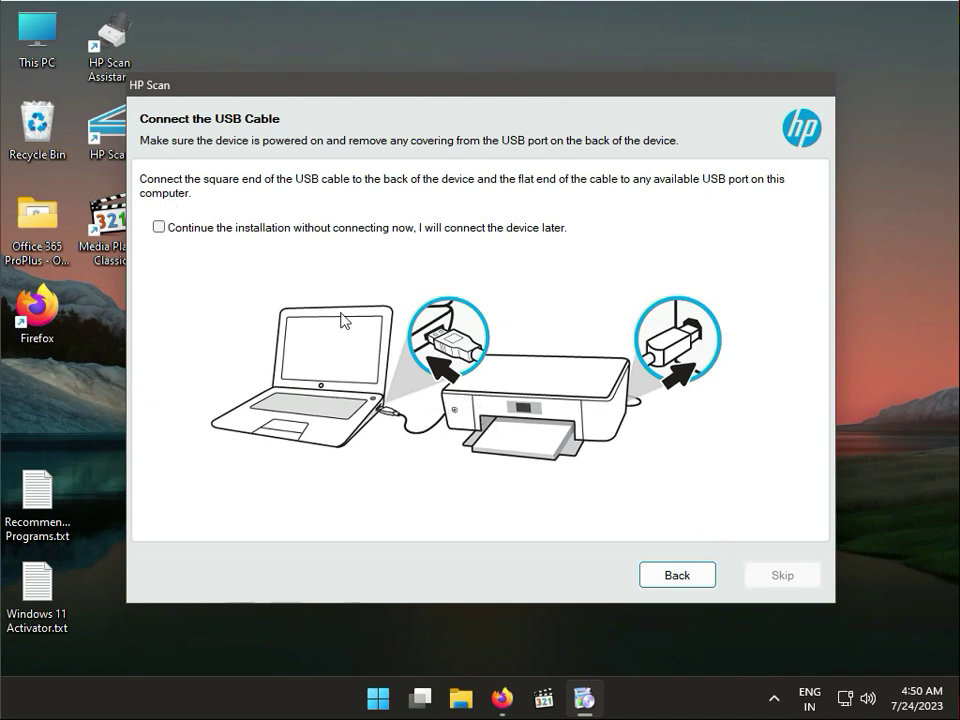
click(313, 229)
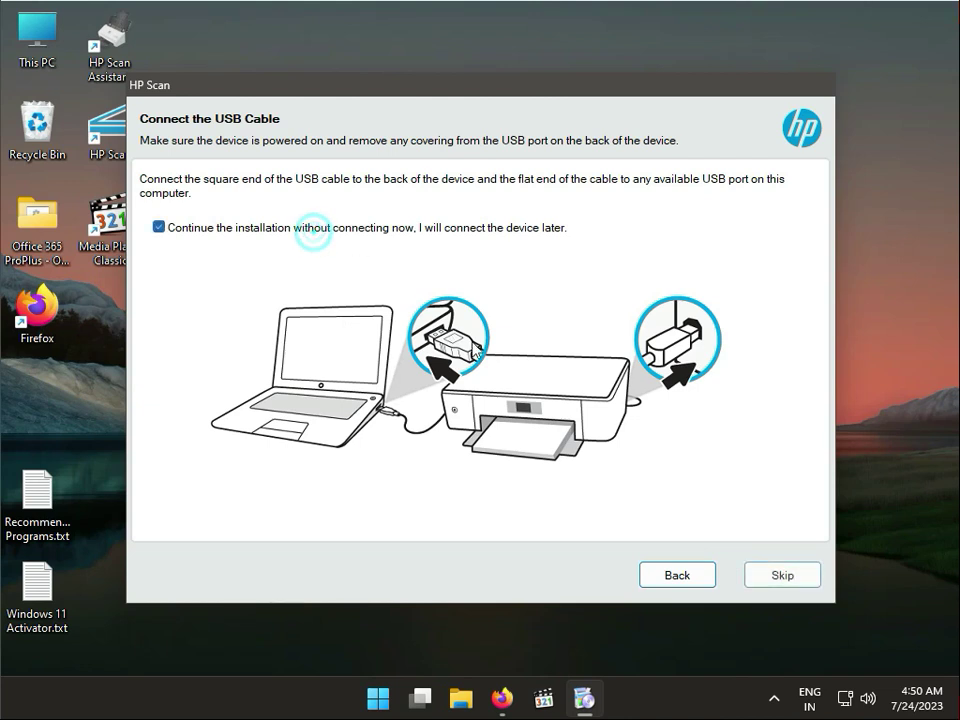
click(754, 579)
click(748, 579)
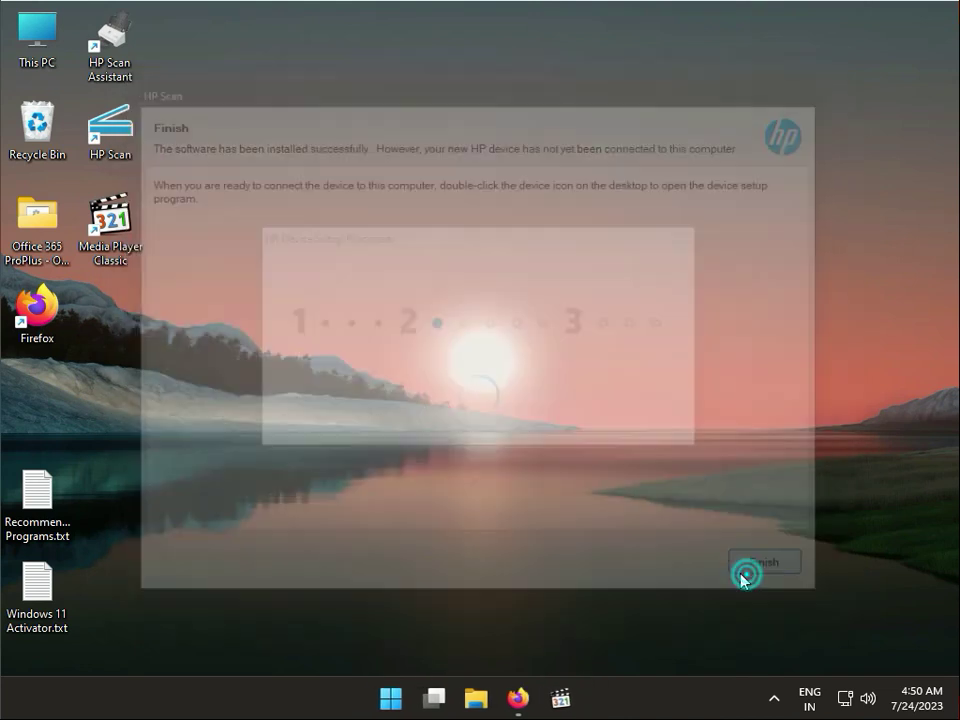